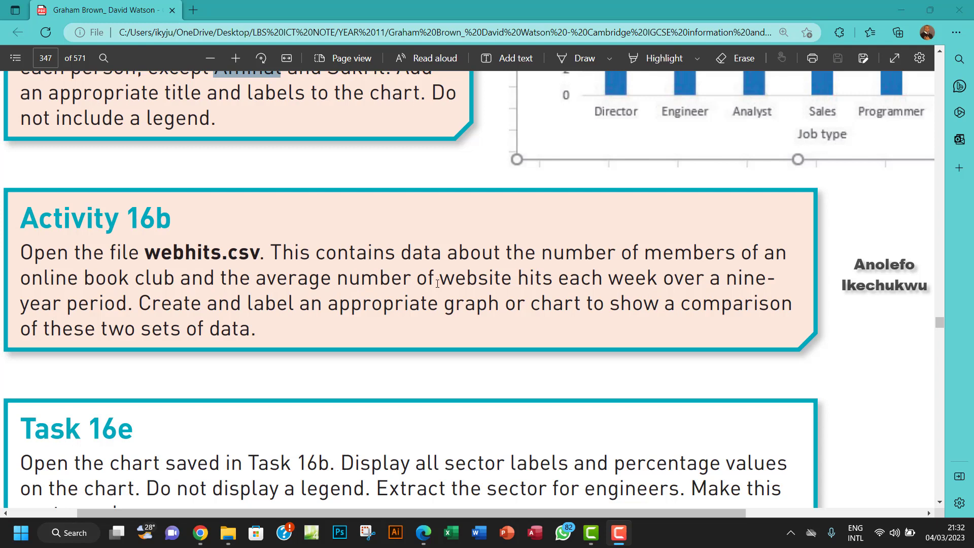
- Highlight the key terms in the Activity 16b brief: weekly hits, nine-year period, graph, comparison
left_click_drag(560, 284, 623, 279)
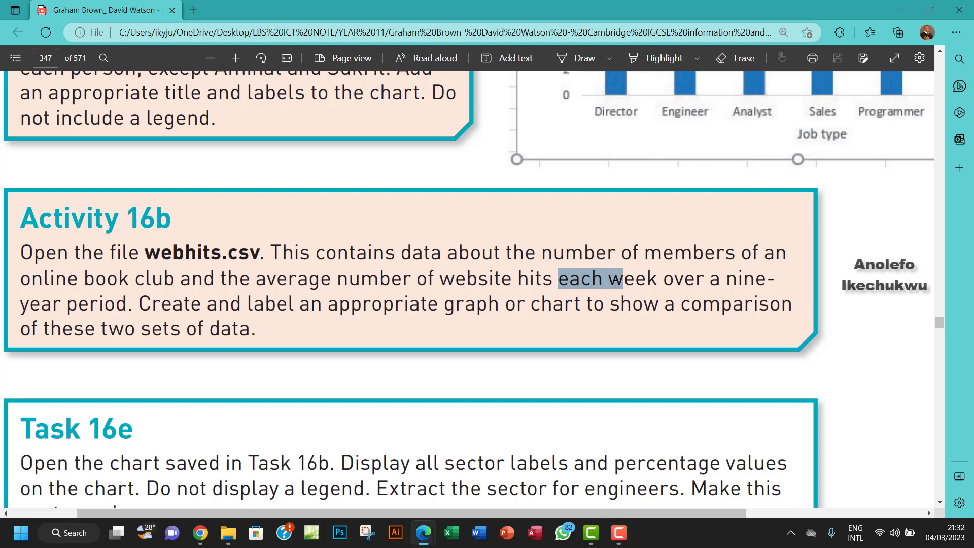
left_click_drag(21, 306, 116, 306)
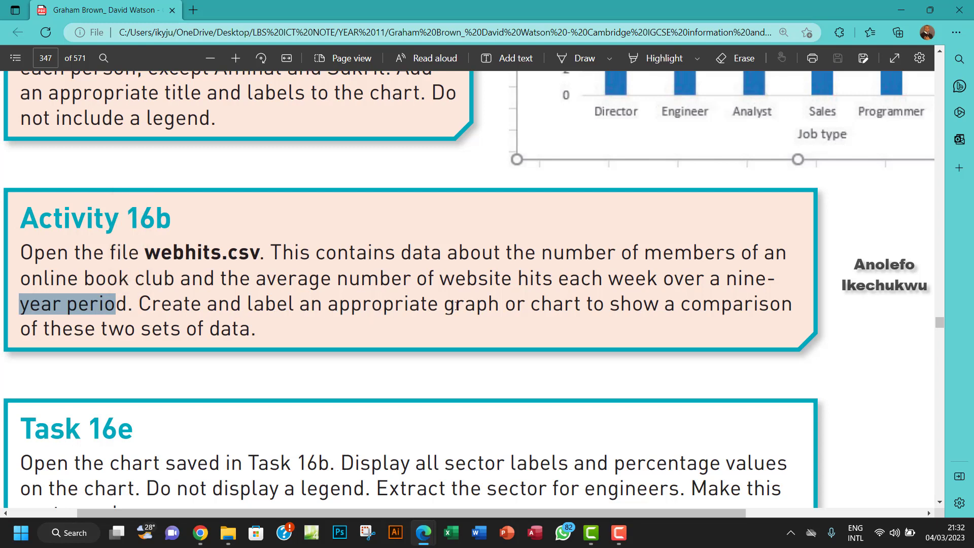
left_click_drag(456, 306, 488, 305)
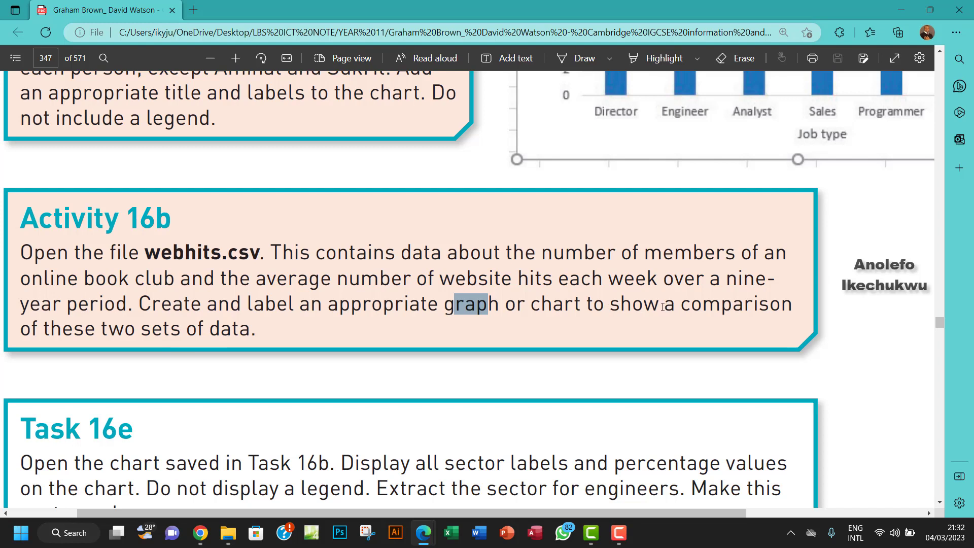
left_click_drag(682, 303, 720, 304)
left_click(223, 281)
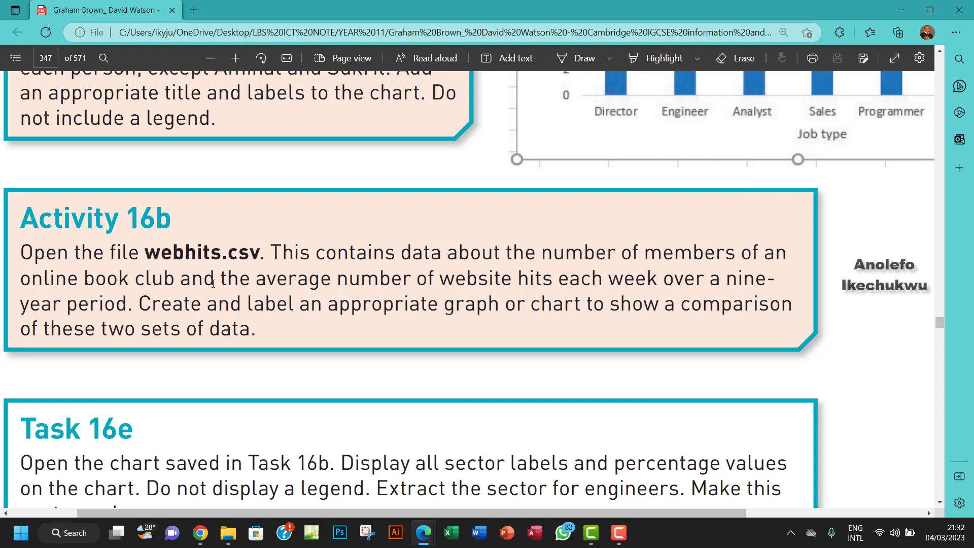
- Open webhits.csv from the Chapter 16 source files folder in Excel
mouse_move(228, 533)
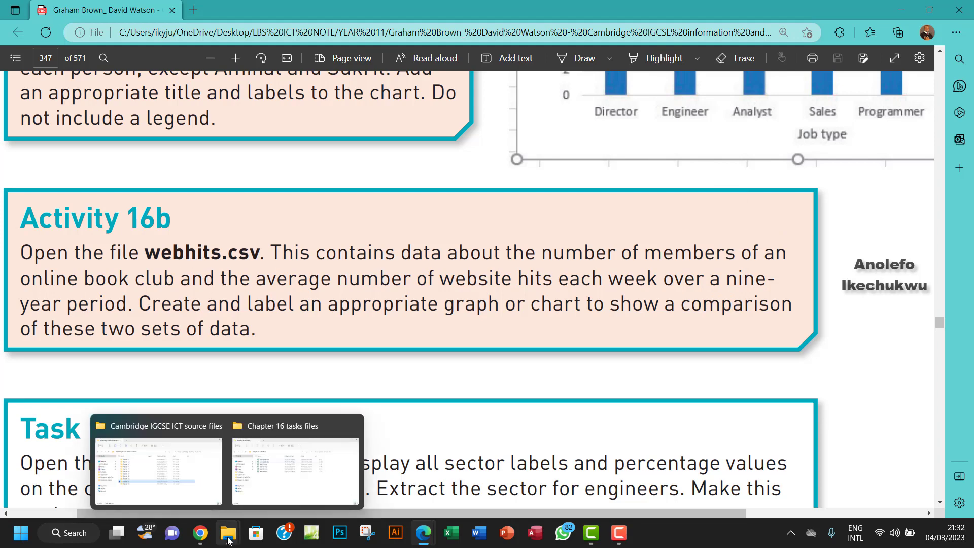
left_click(172, 472)
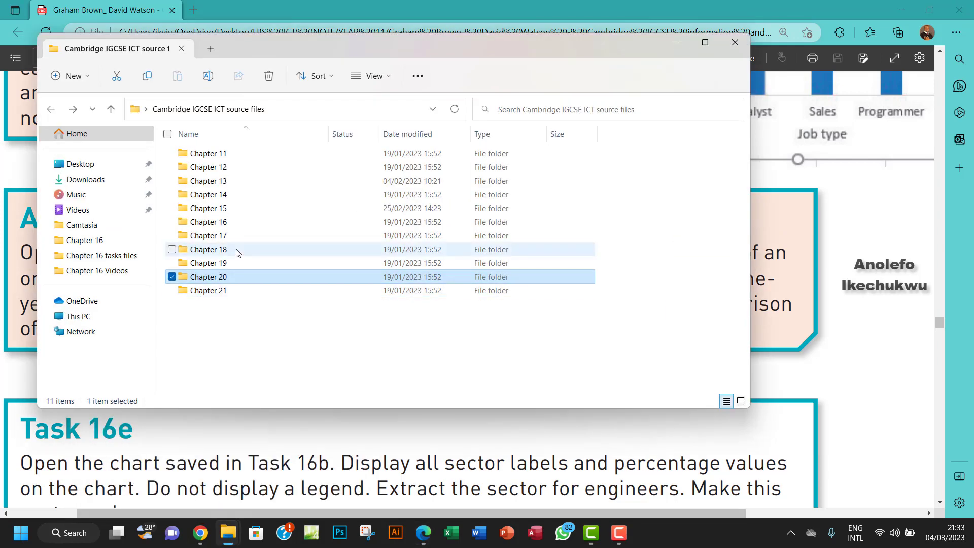
double_click(212, 225)
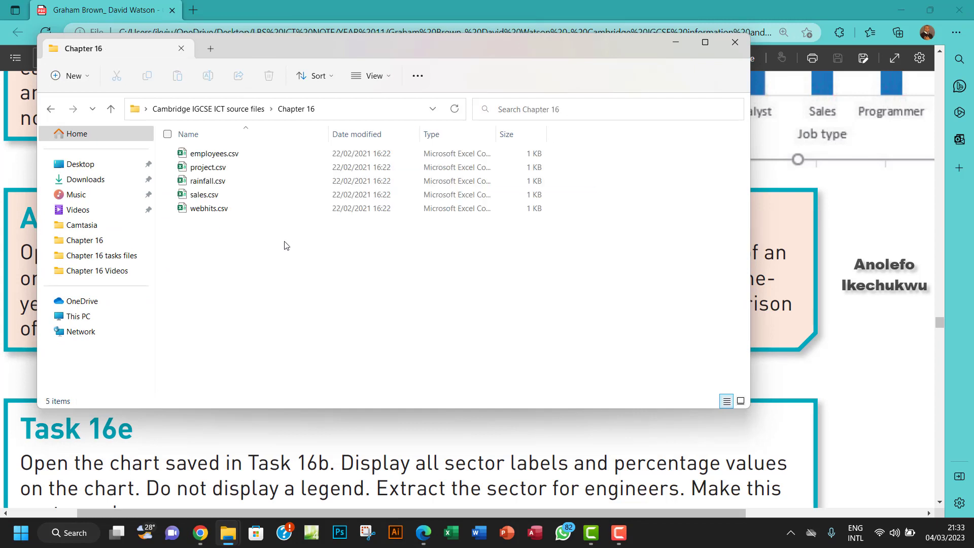
double_click(212, 212)
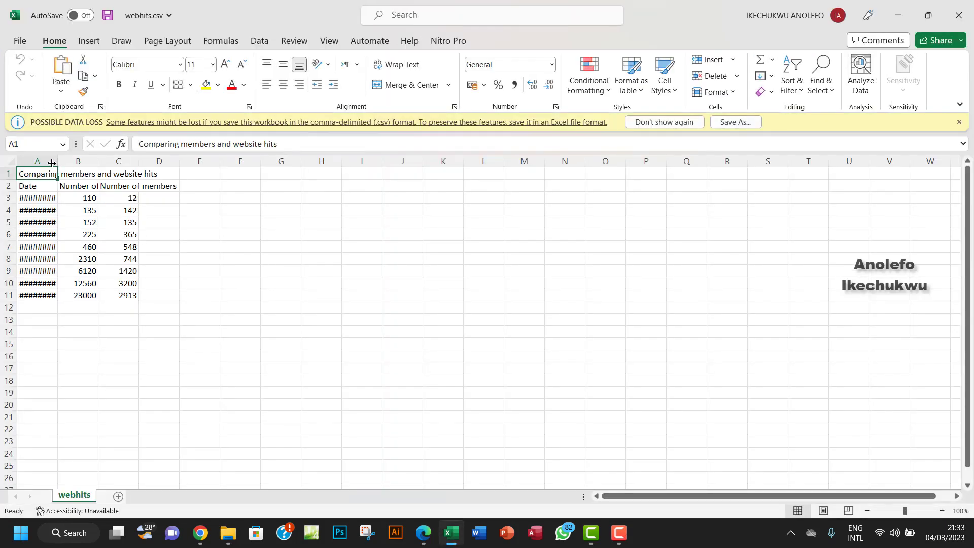
- Start a Save As and set the file type to Excel Workbook instead of CSV
left_click(20, 41)
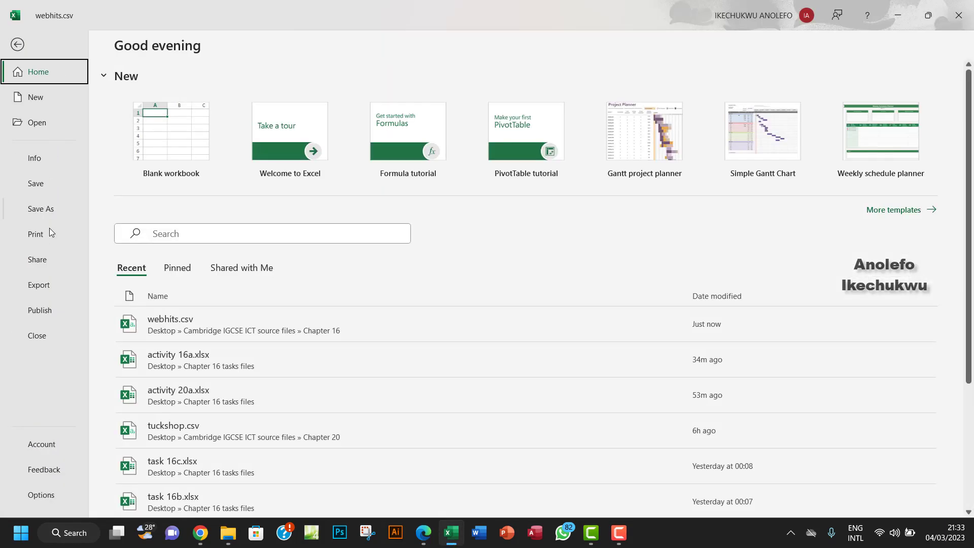
left_click(55, 213)
left_click(218, 302)
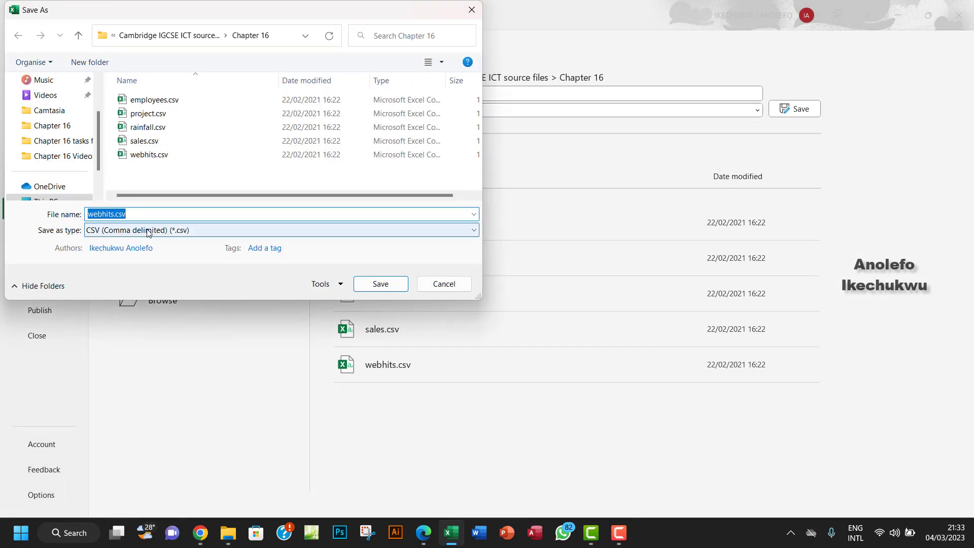
left_click(154, 230)
left_click(128, 244)
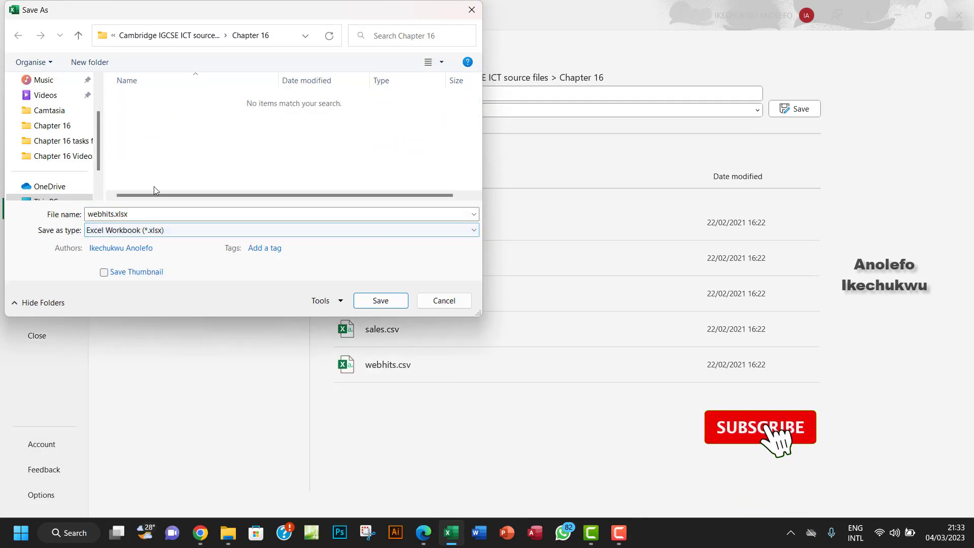
- Save the workbook as 'activity 16b' in Desktop > Chapter 16 tasks files
scroll(102, 127, "up", 2)
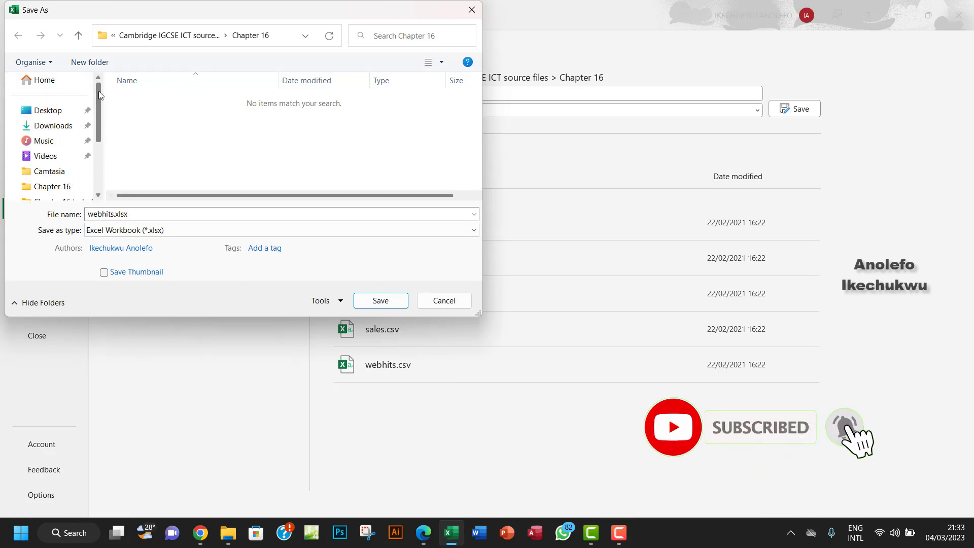
left_click(46, 109)
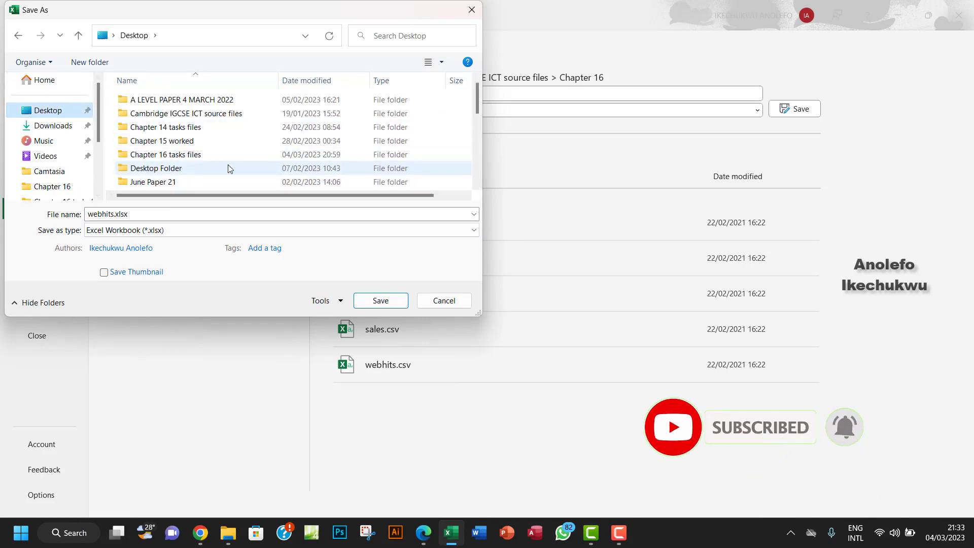
scroll(233, 166, "down", 2)
scroll(199, 162, "up", 2)
double_click(198, 154)
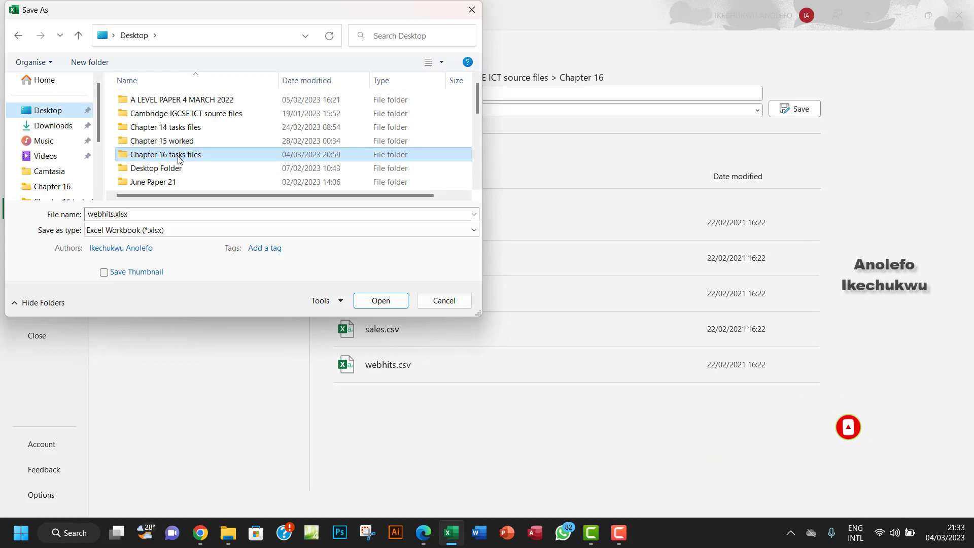
double_click(147, 214)
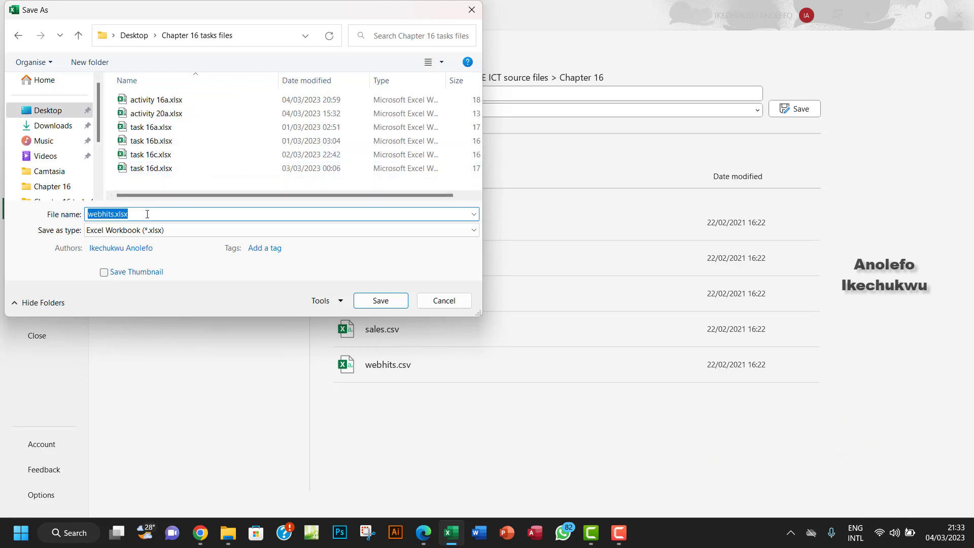
type("activit")
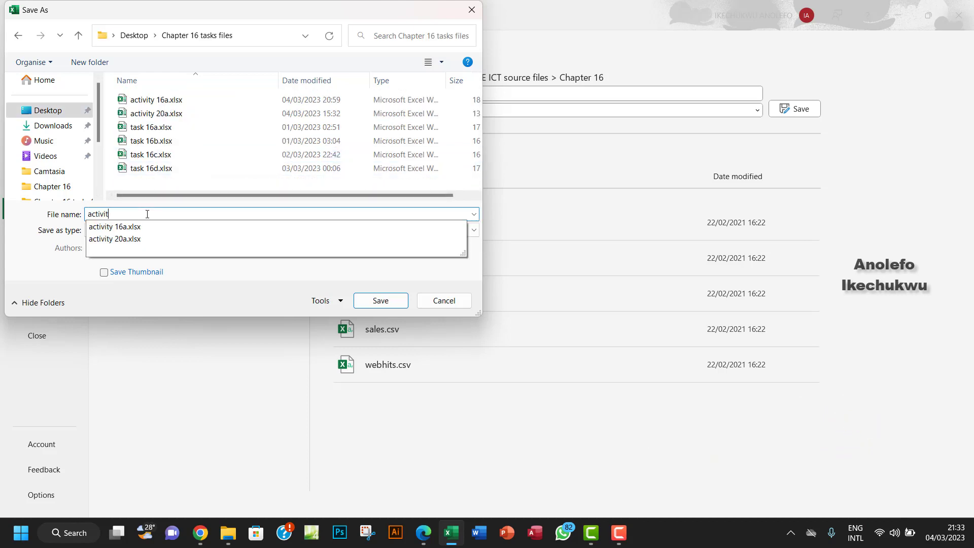
type("y 16")
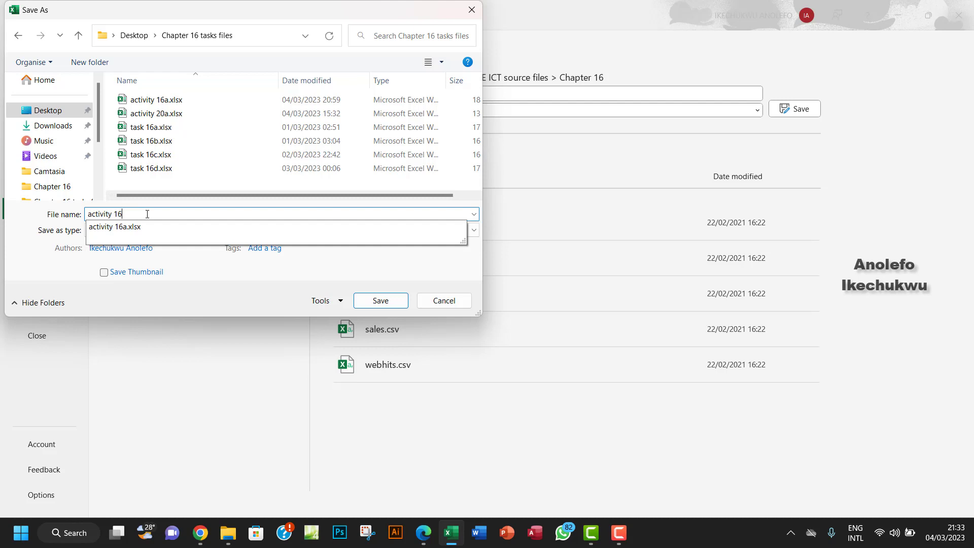
type("b")
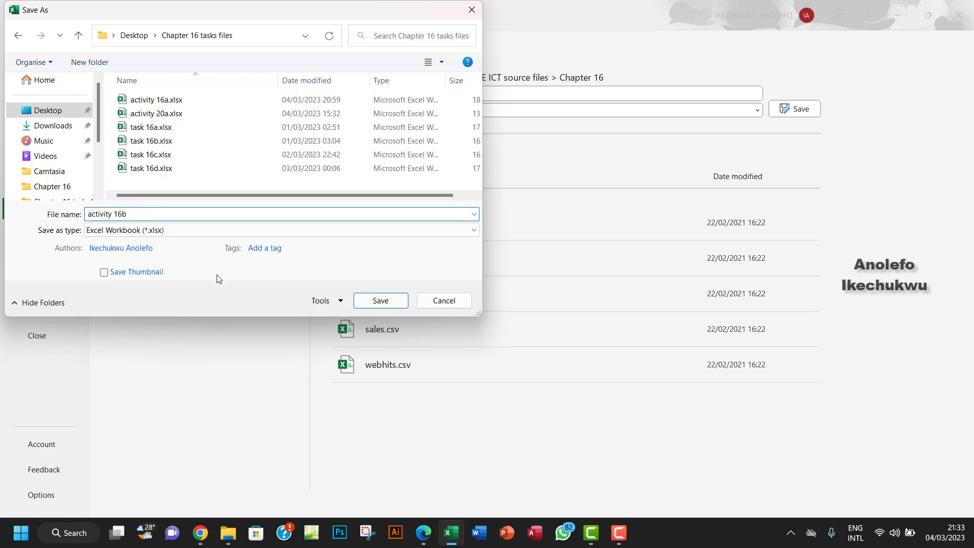
left_click(395, 300)
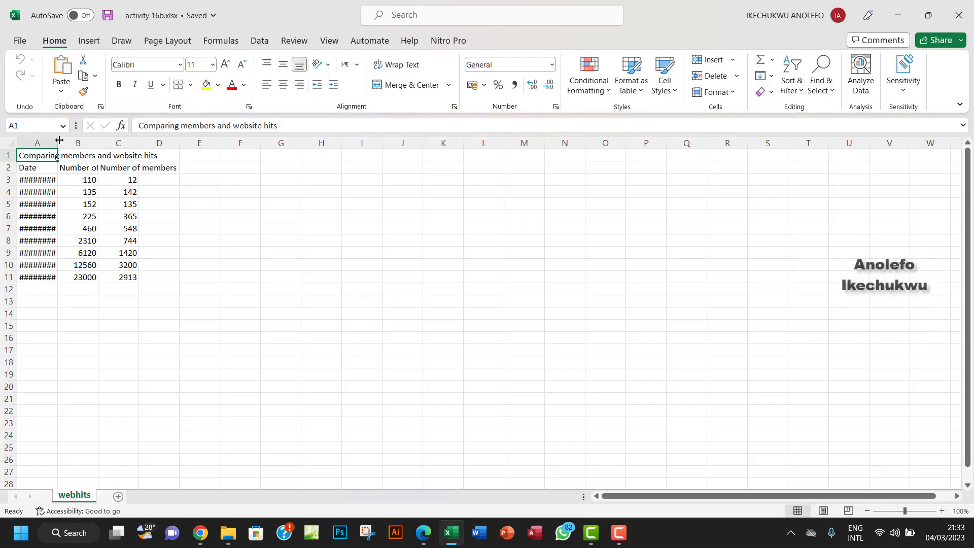
- AutoFit columns A, B and C so the dates and both headings show in full
double_click(60, 140)
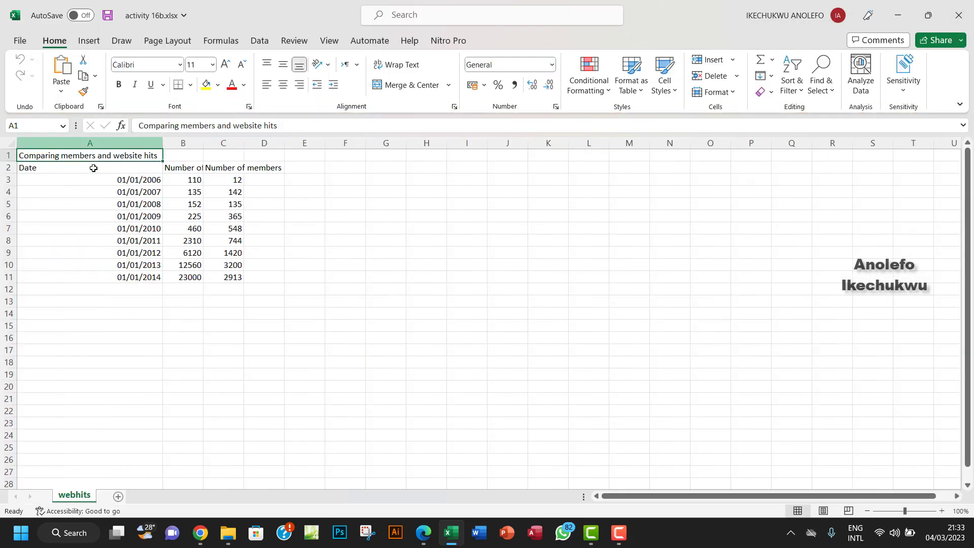
left_click(145, 181)
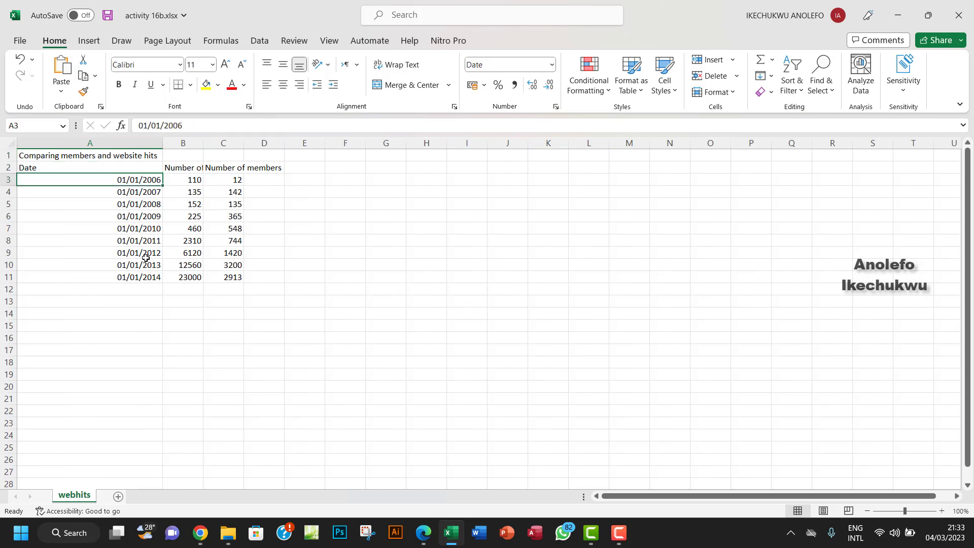
double_click(203, 143)
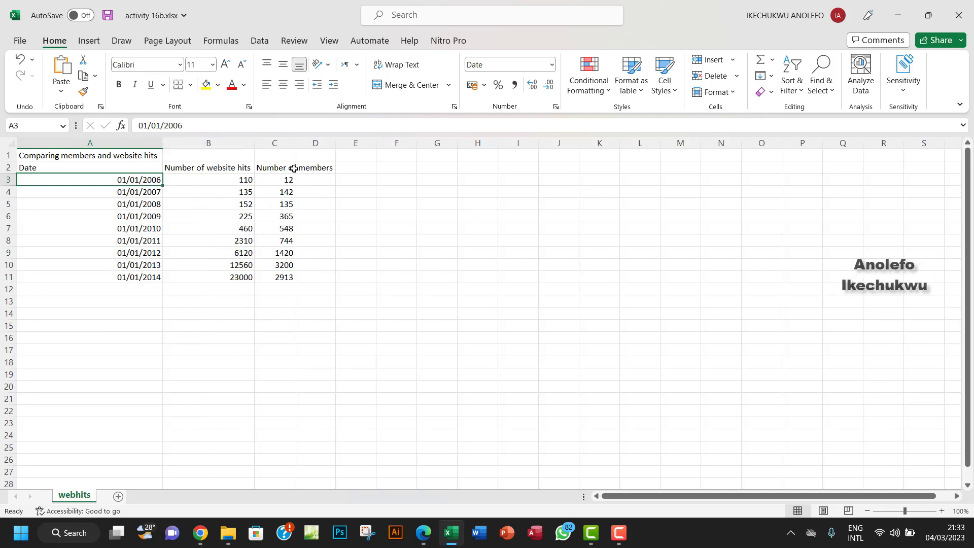
double_click(295, 144)
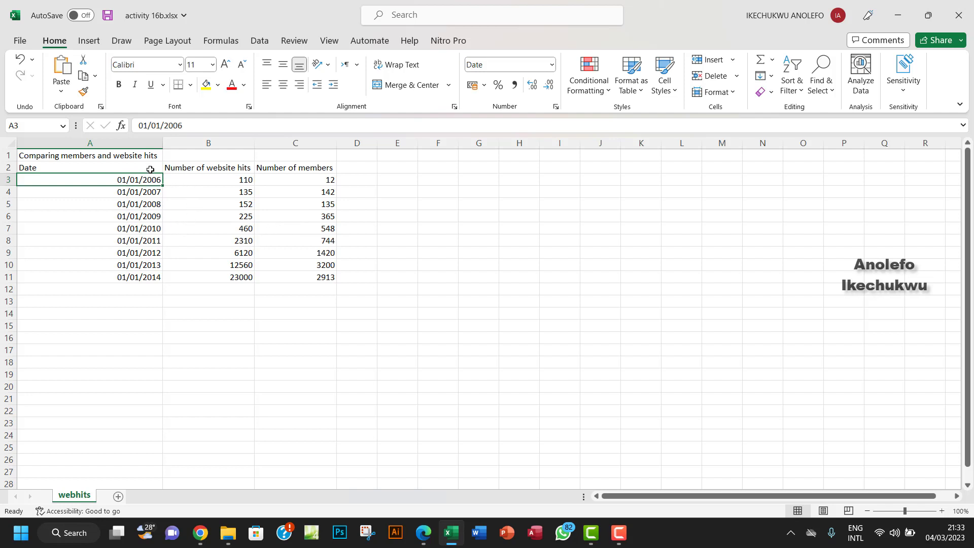
- Select A2:C11 and insert a line chart of website hits and members
left_click_drag(150, 169, 315, 278)
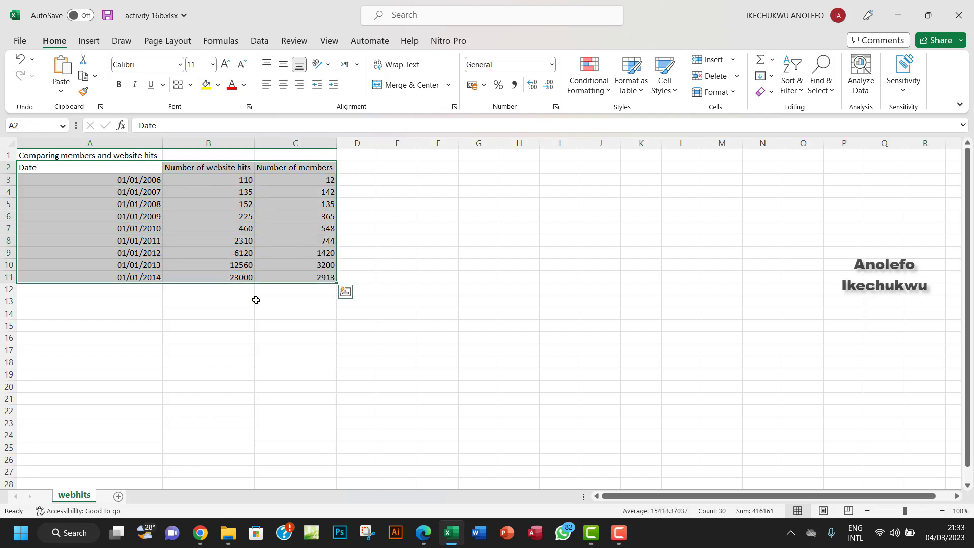
left_click(89, 41)
left_click(361, 77)
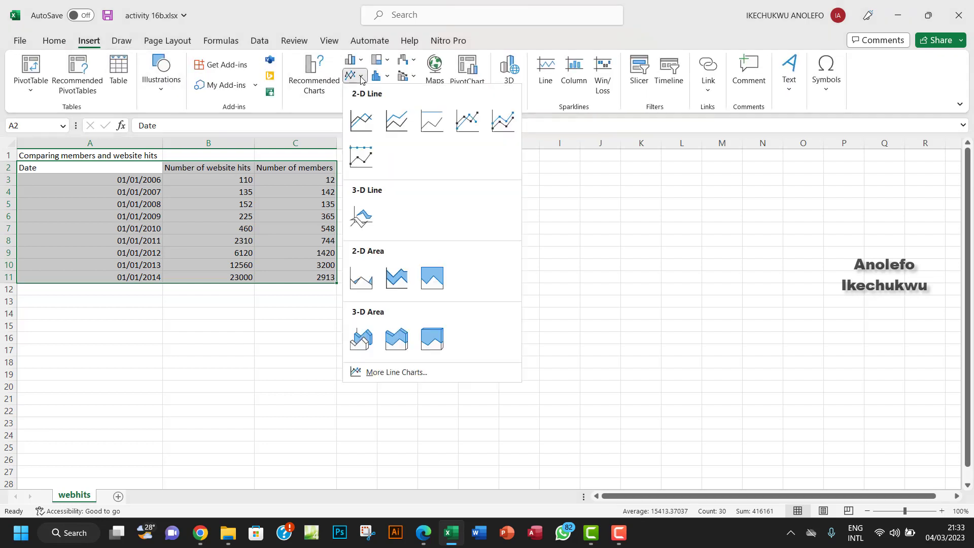
left_click(361, 120)
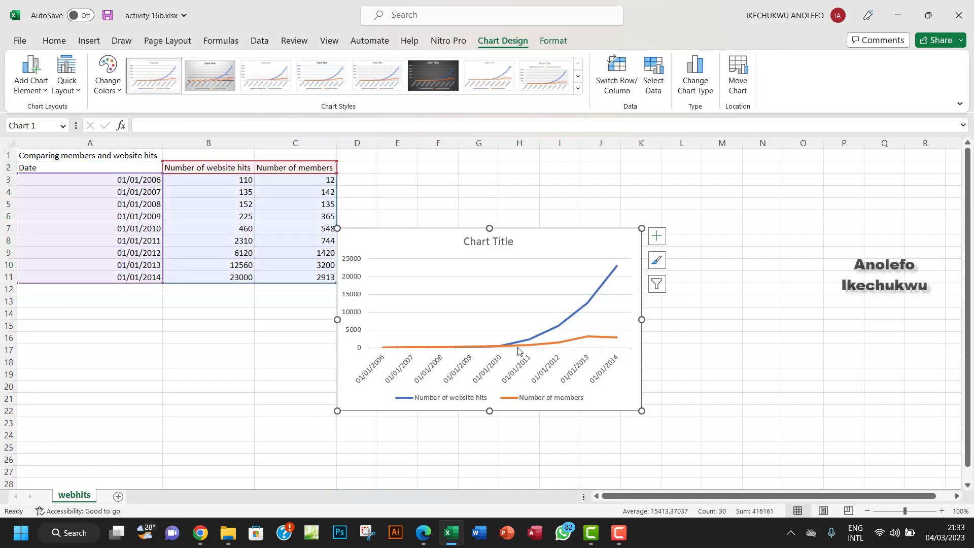
- Narrow column A, then move the chart beside the table and enlarge it across columns D–N
mouse_move(518, 351)
left_click_drag(162, 143, 100, 143)
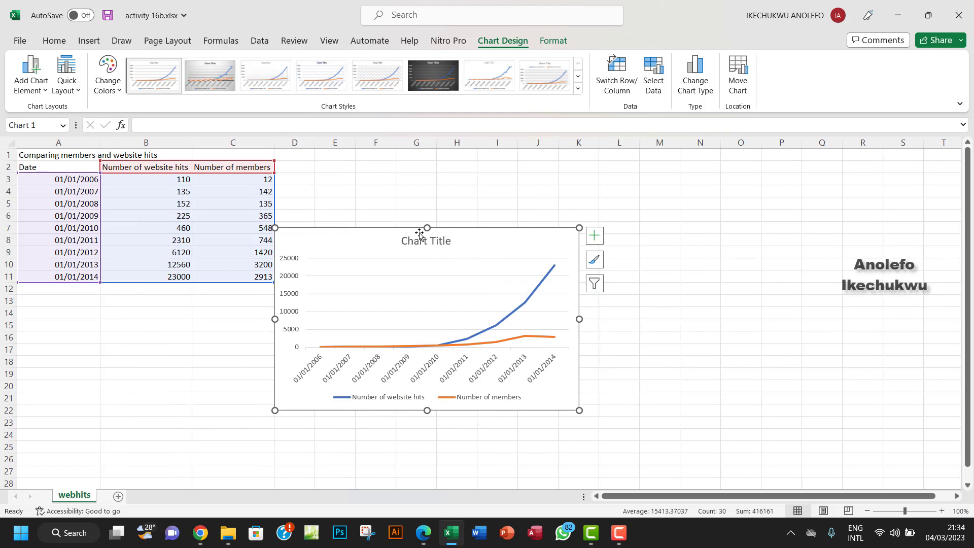
left_click(402, 203)
left_click_drag(361, 241, 431, 197)
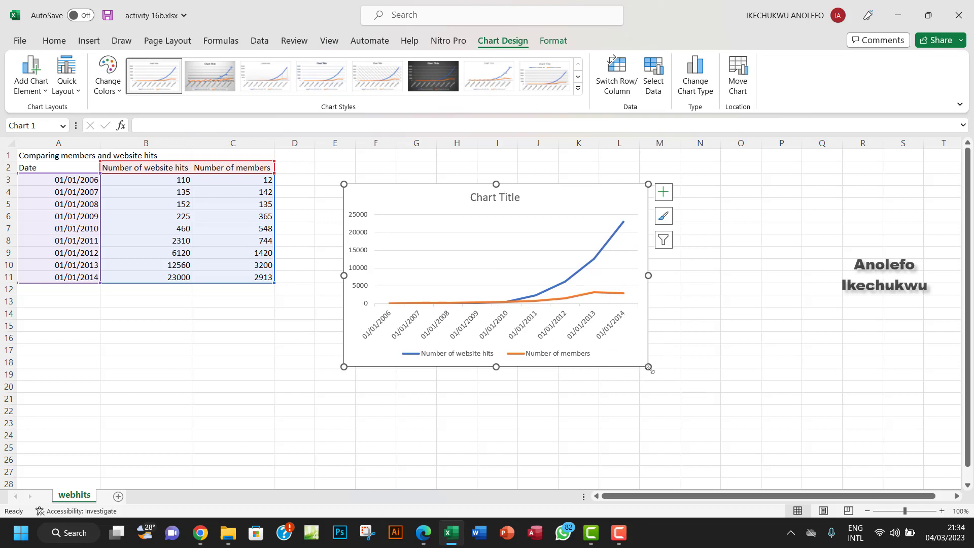
left_click_drag(648, 367, 731, 401)
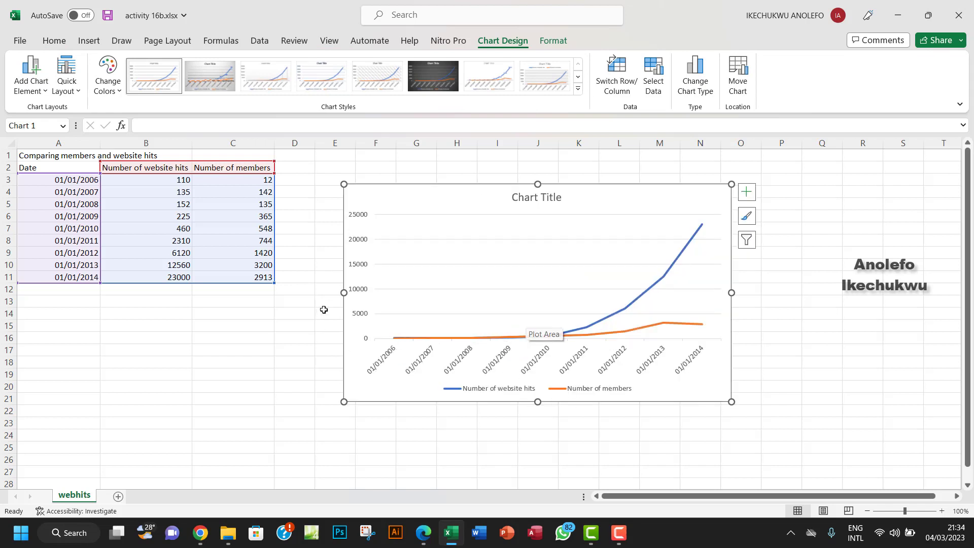
left_click_drag(323, 287, 299, 288)
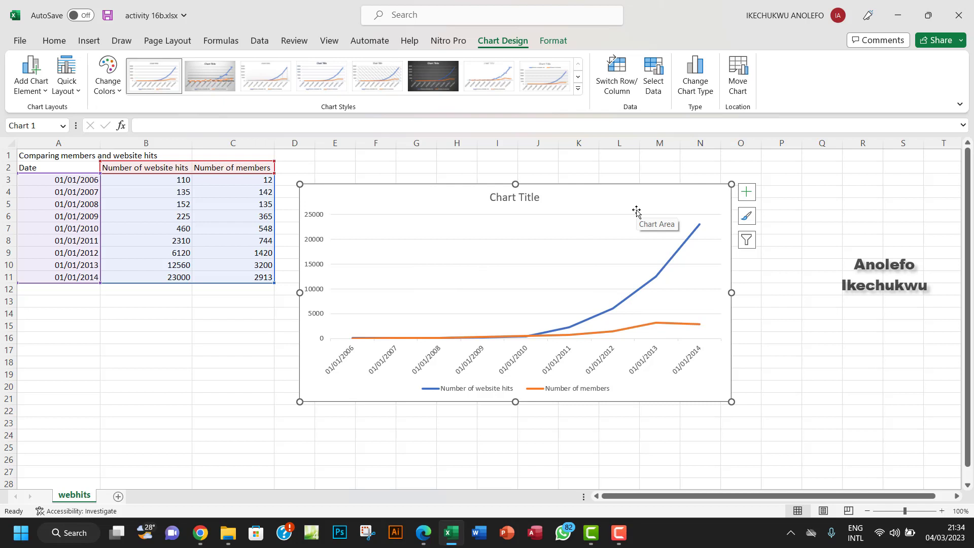
- Replace the Chart Title placeholder with 'Comparing members and website hits' copied from cell A1
left_click(522, 198)
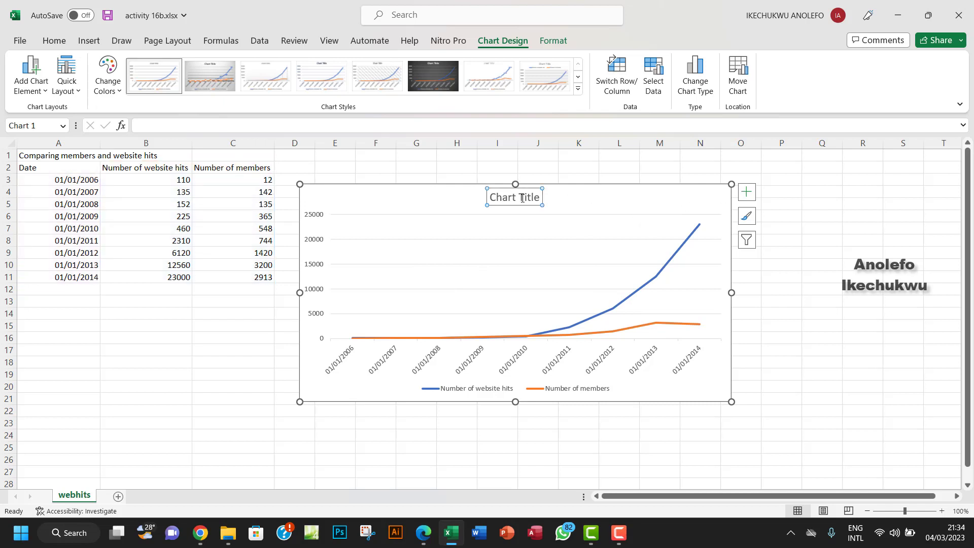
left_click_drag(539, 198, 490, 199)
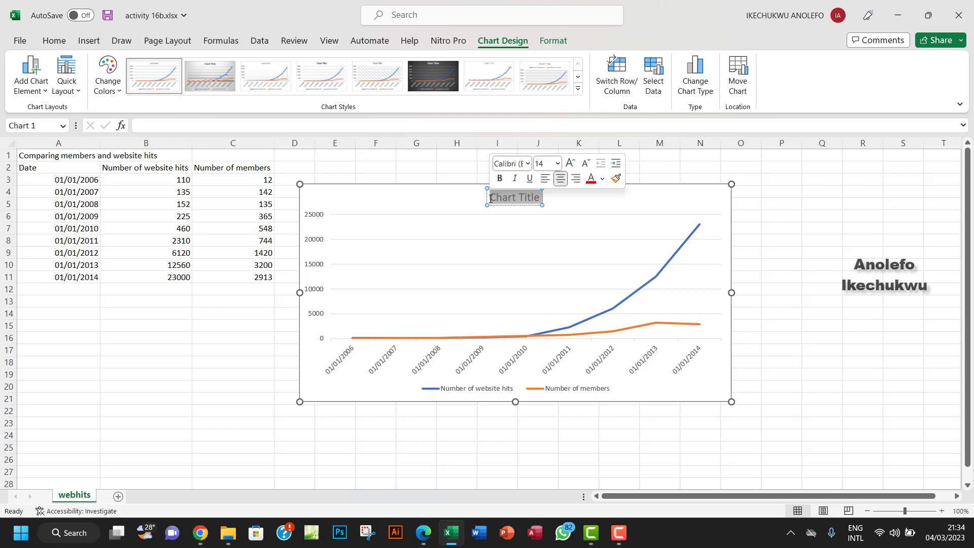
left_click(96, 157)
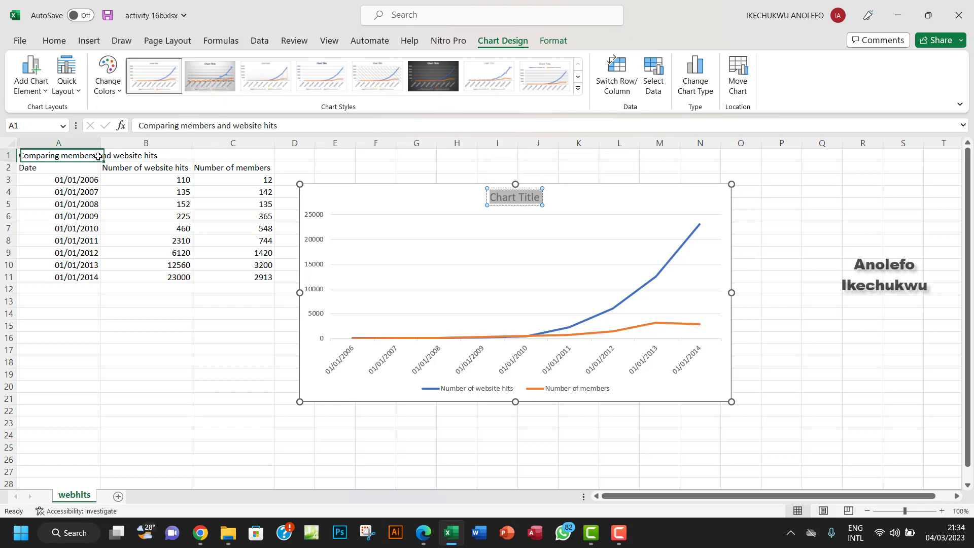
left_click(297, 126)
left_click_drag(278, 126, 135, 118)
key("ctrl+c")
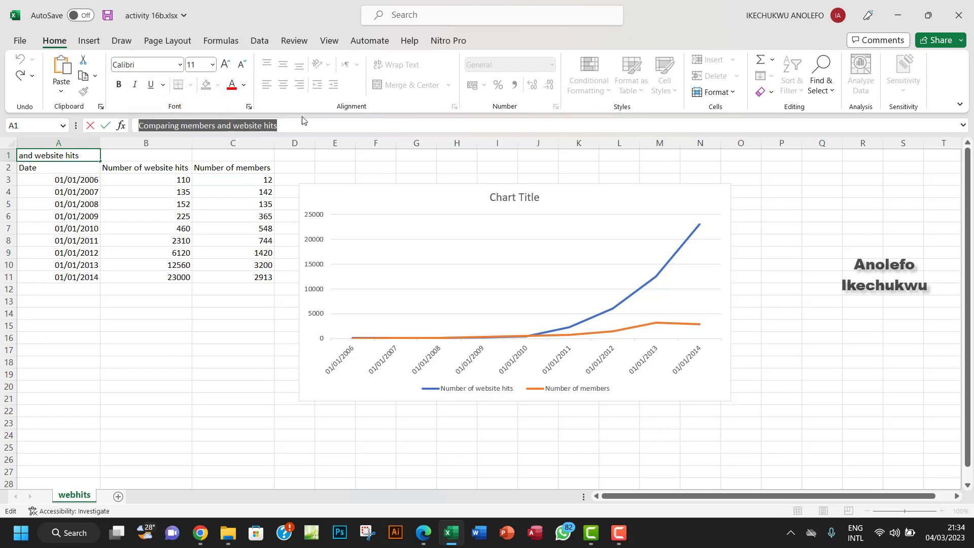
left_click(498, 199)
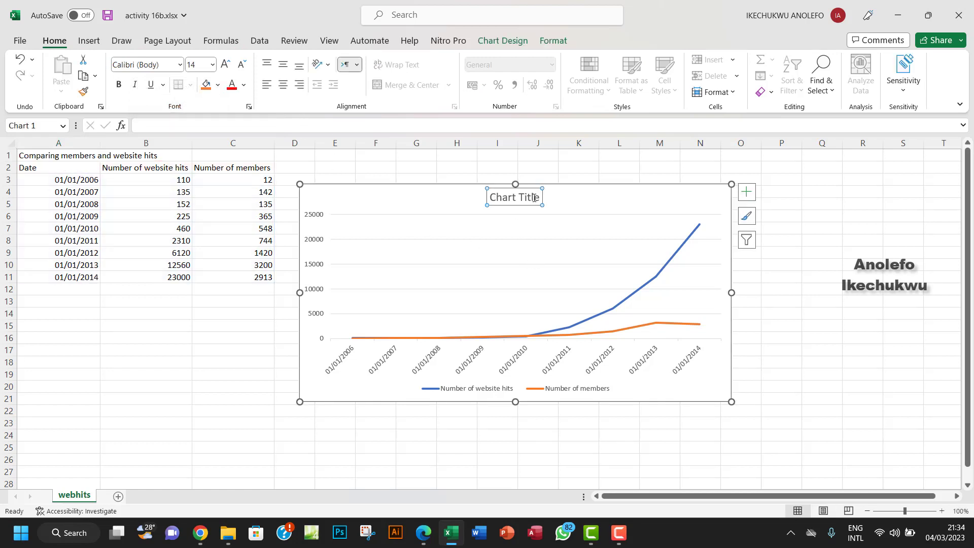
left_click_drag(538, 198, 491, 200)
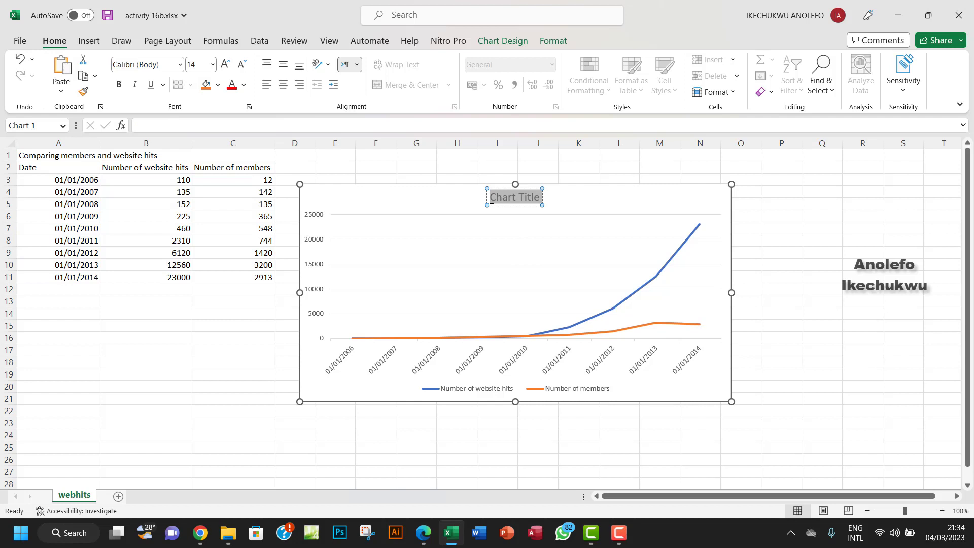
key("ctrl+v")
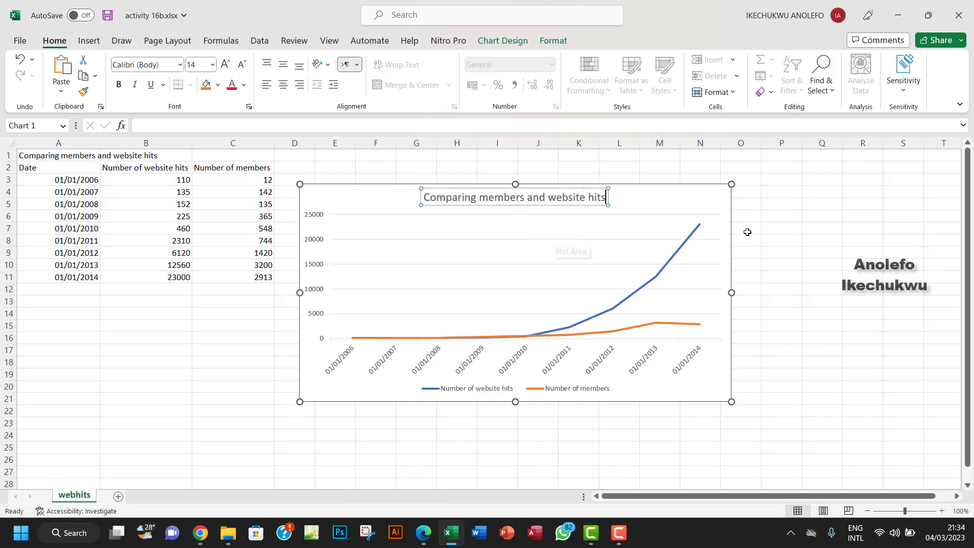
left_click(781, 216)
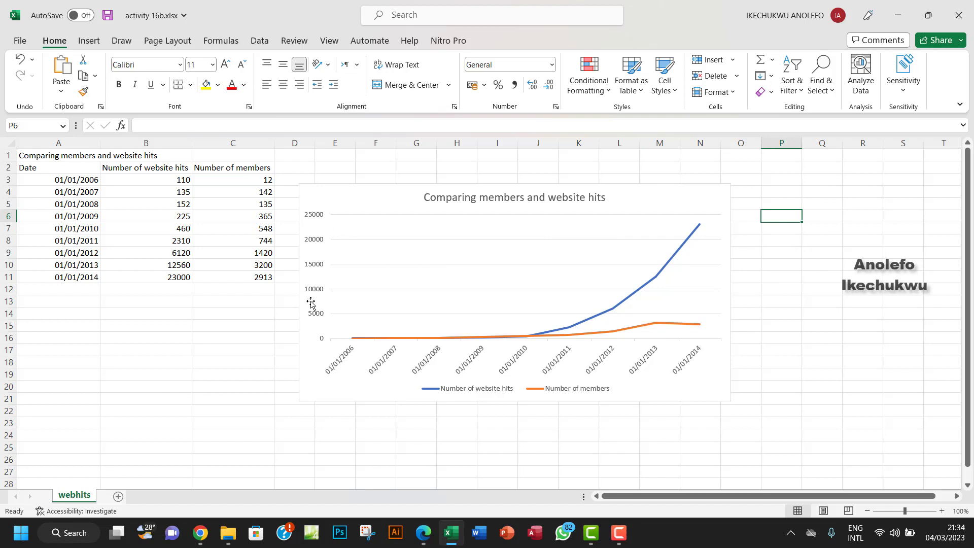
- Add axis titles and label the vertical axis 'Members/Website htis'
left_click(658, 225)
left_click(746, 192)
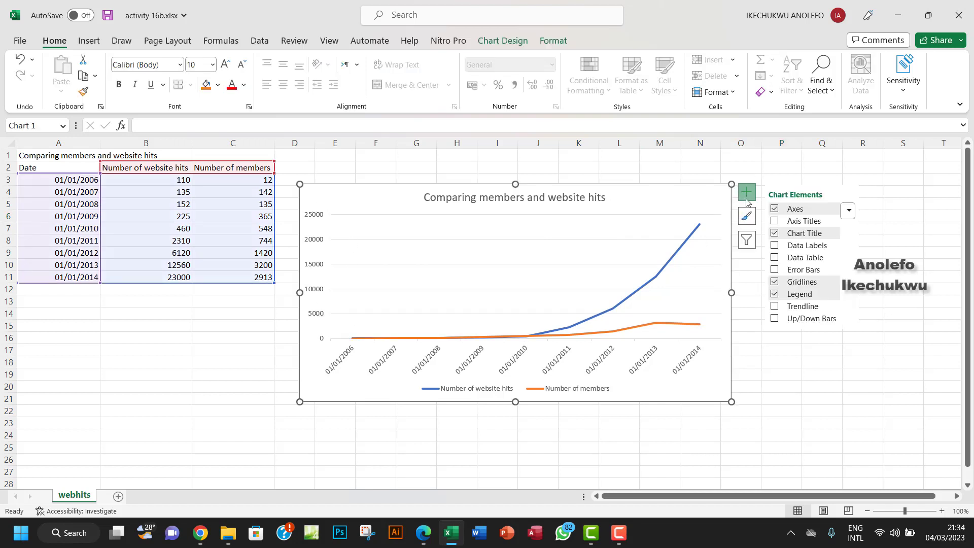
left_click(775, 220)
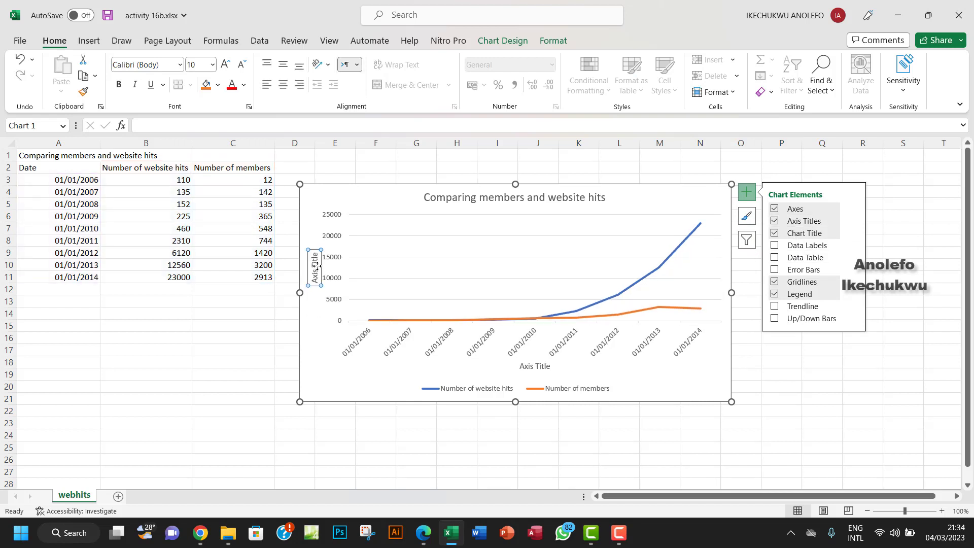
left_click(314, 256)
left_click_drag(314, 255, 314, 284)
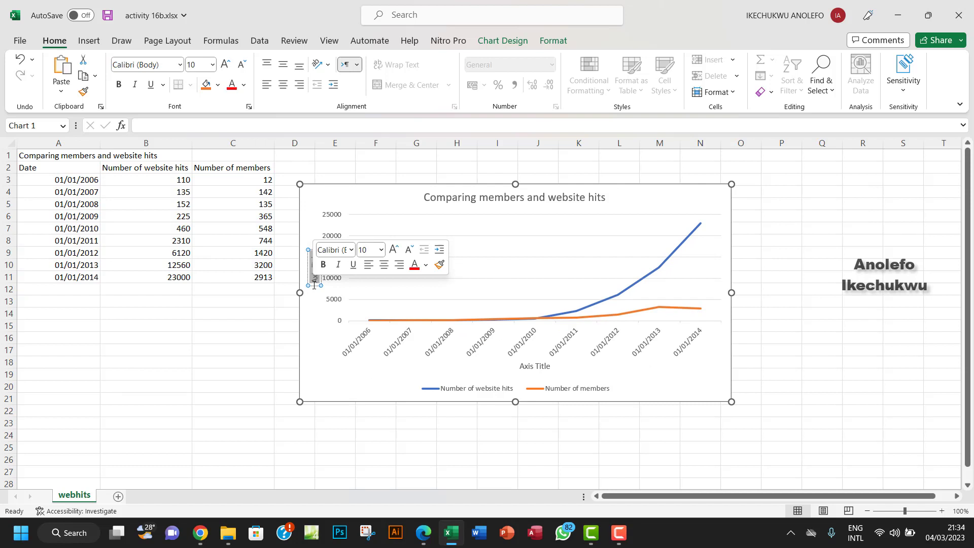
type("Member")
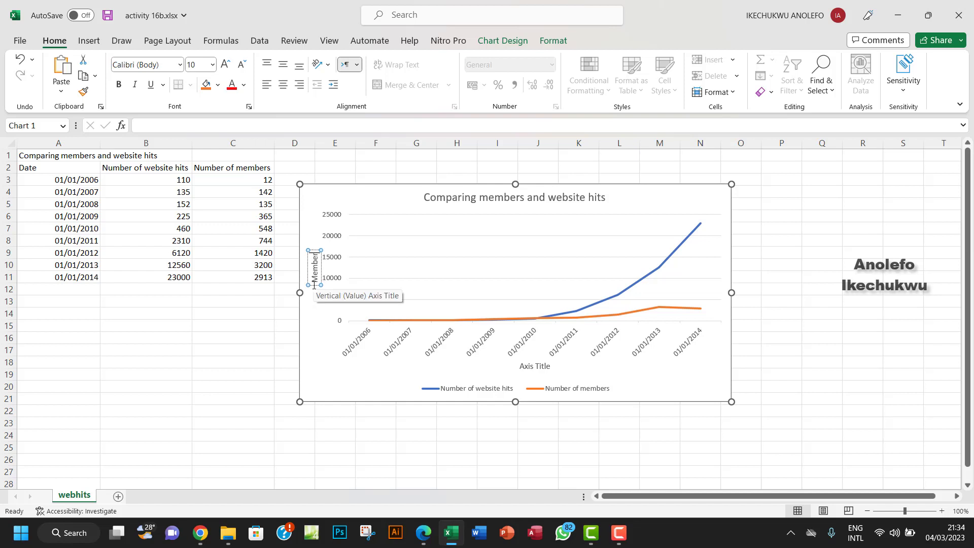
type("s/Website")
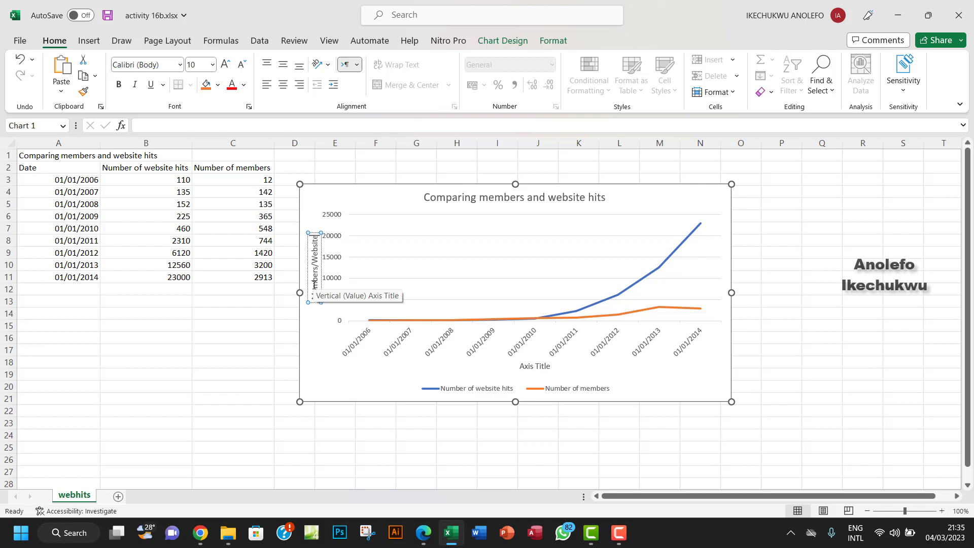
type(" htis")
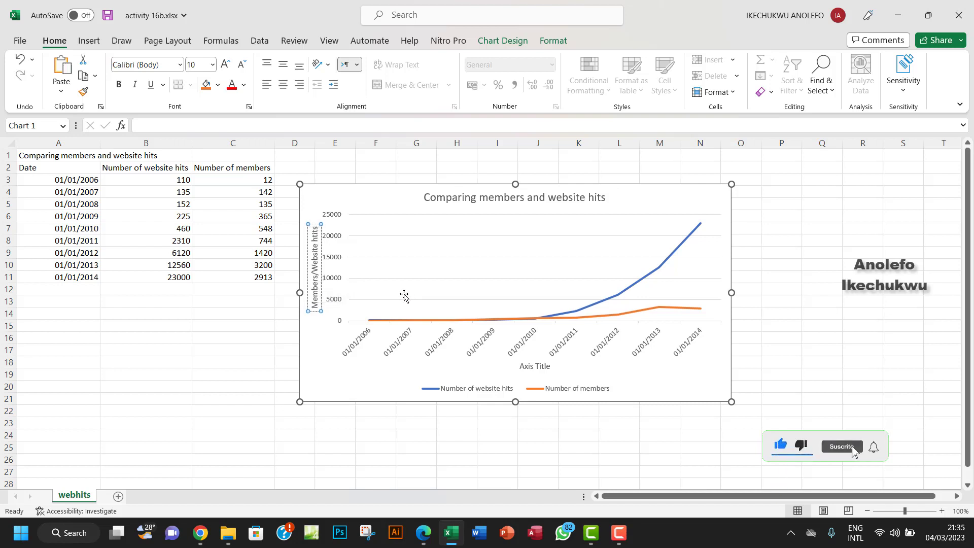
left_click(533, 365)
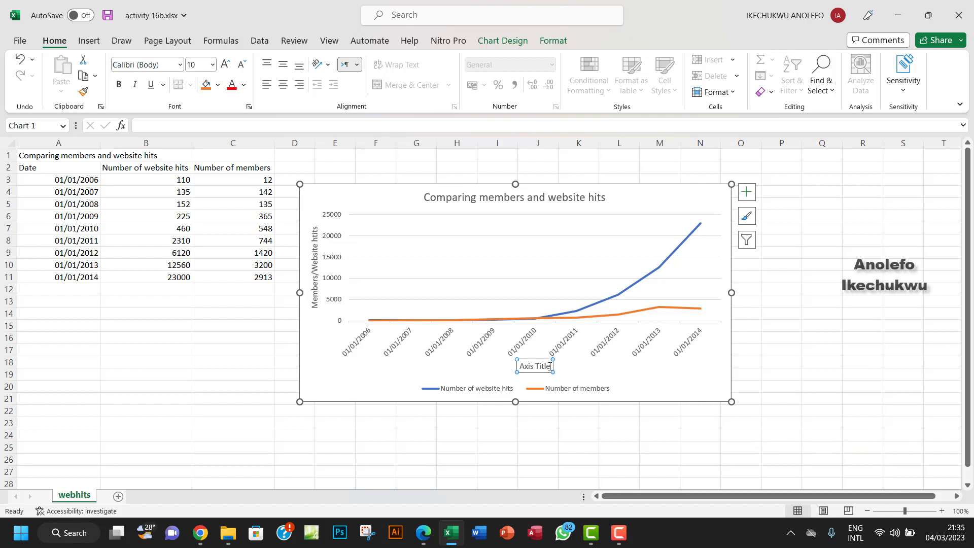
- Change the horizontal axis title to 'Date' and deselect the chart
left_click_drag(549, 366, 515, 365)
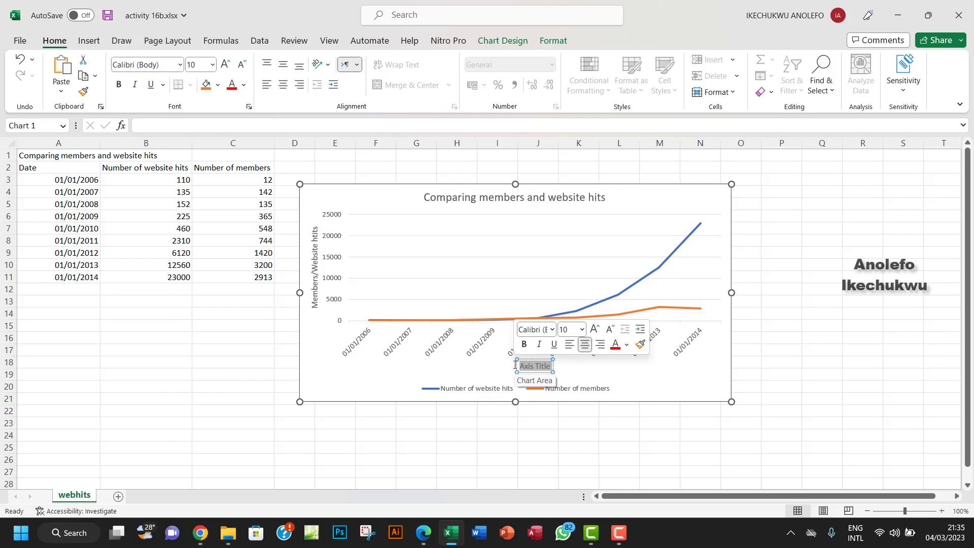
type("Date")
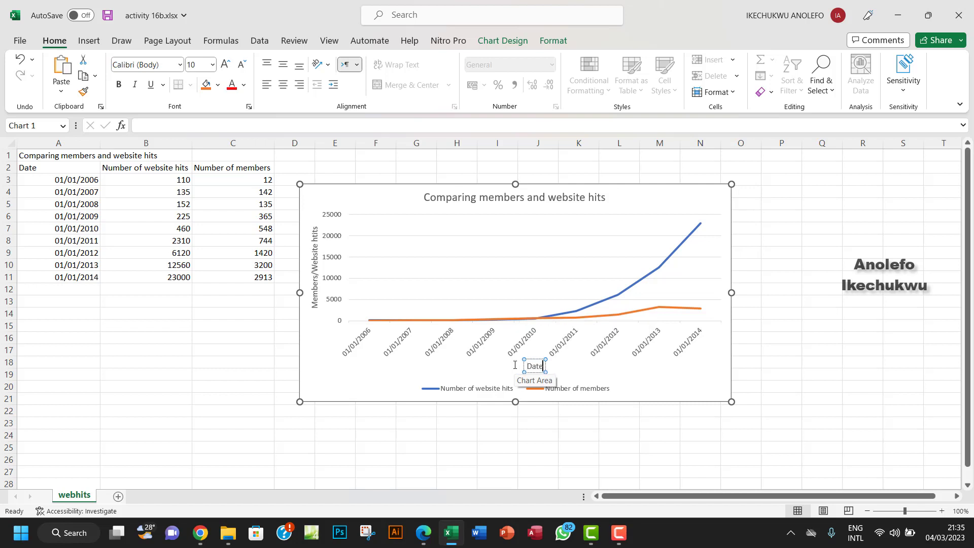
left_click(779, 351)
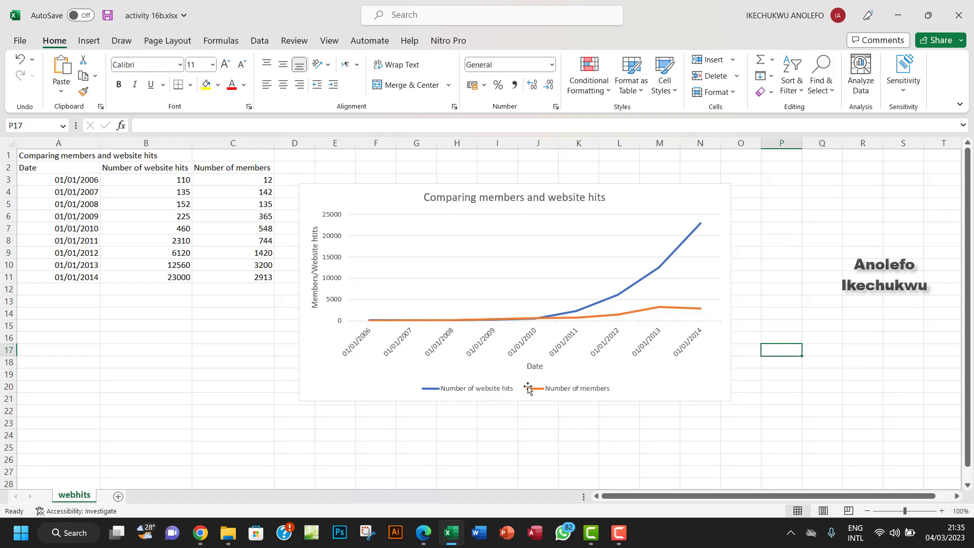
left_click(472, 390)
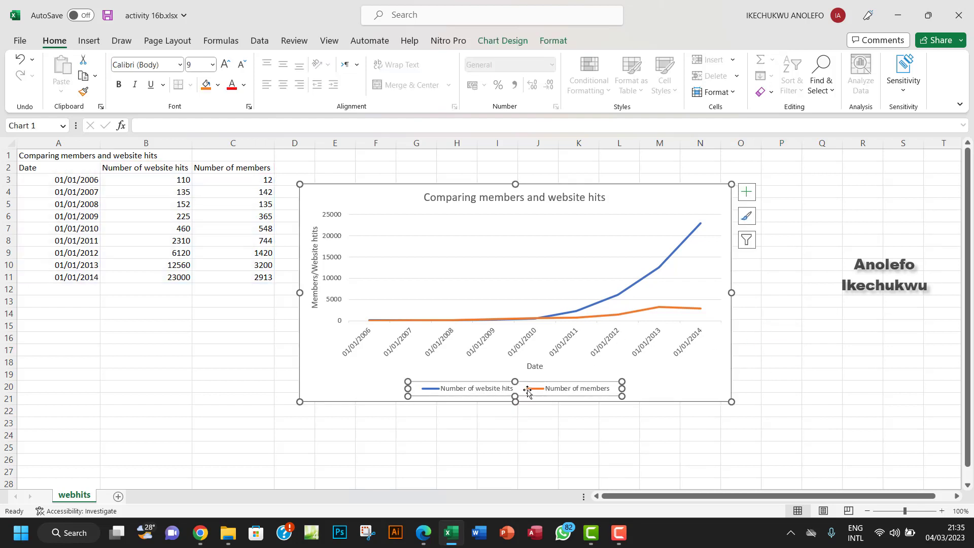
left_click(776, 335)
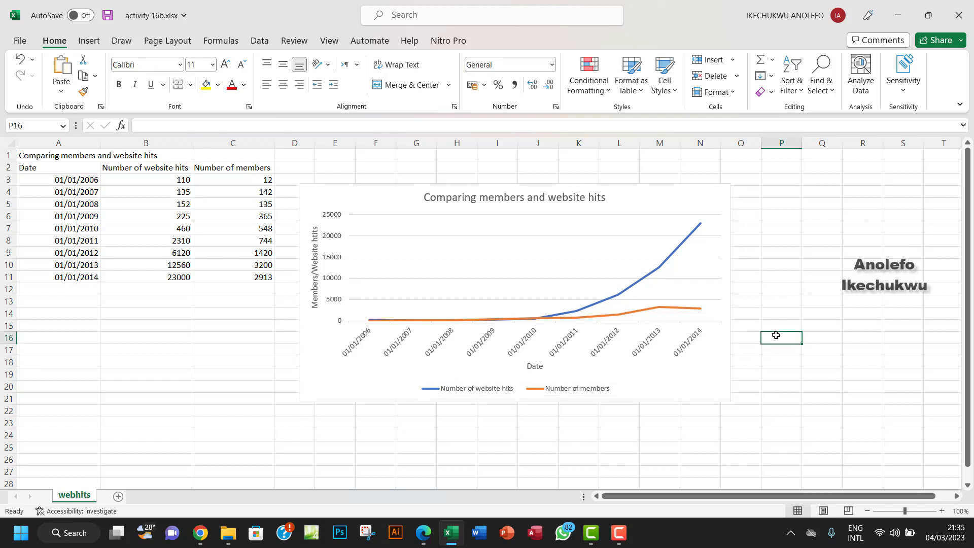
- Save activity 16b.xlsx with the finished line chart
left_click(109, 15)
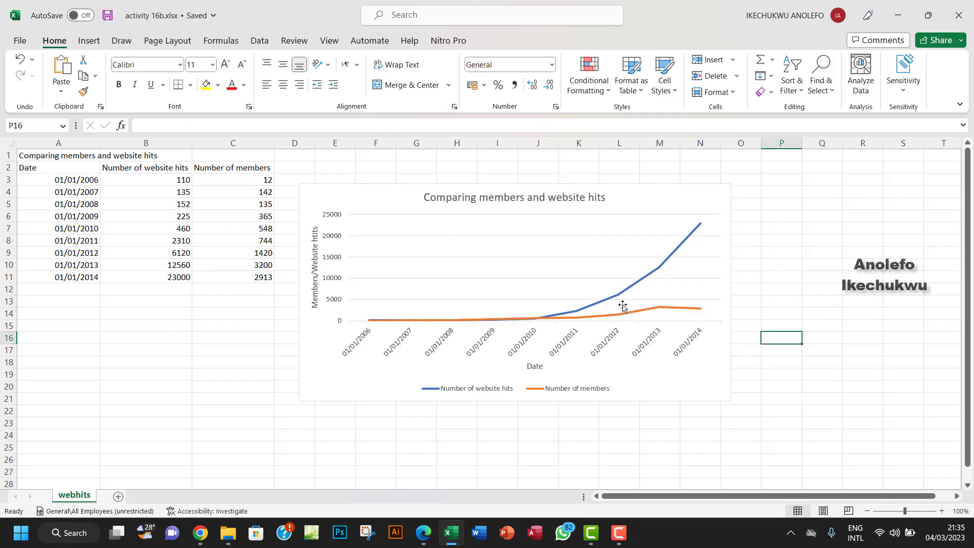